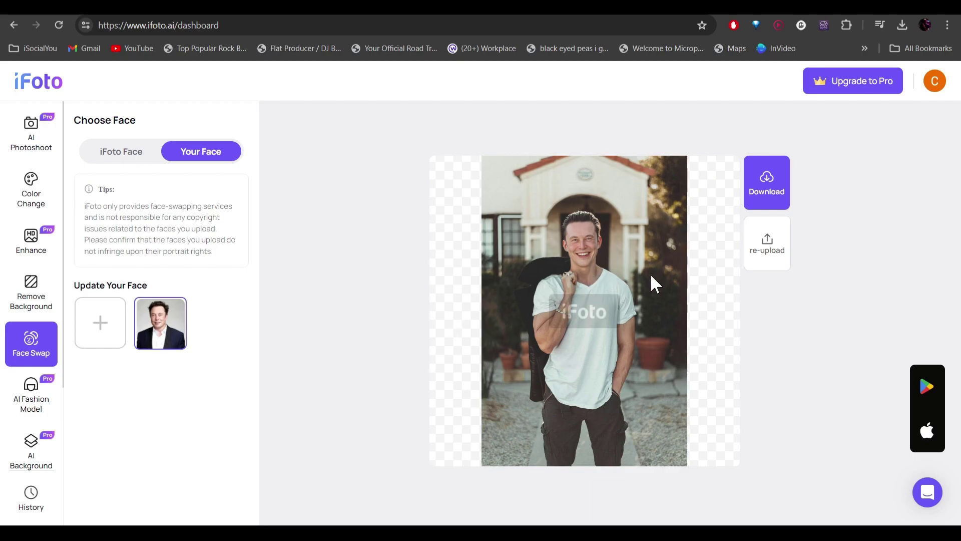
In Color Change, select and confirm the man's T-shirt as the recolour area.
{"action": "left_click", "coordinate": [32, 189]}
{"action": "left_click", "coordinate": [450, 320]}
{"action": "left_click", "coordinate": [395, 317]}
{"action": "left_click", "coordinate": [780, 315]}
{"action": "left_click", "coordinate": [869, 422]}
Recolour the T-shirt green and apply Edge optimization to the result.
{"action": "left_click", "coordinate": [215, 239]}
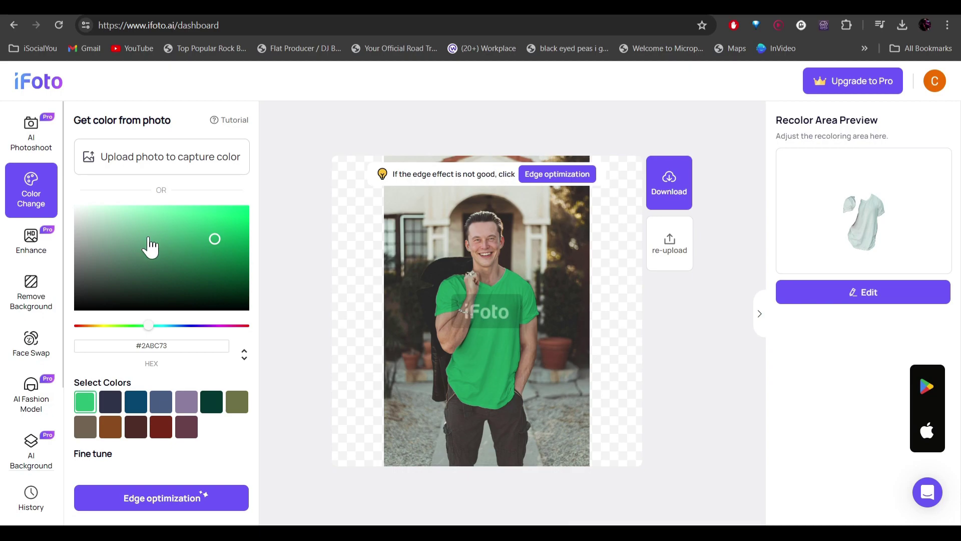
{"action": "left_click", "coordinate": [185, 256]}
{"action": "mouse_move", "coordinate": [186, 256]}
{"action": "left_mouse_down"}
{"action": "mouse_move", "coordinate": [200, 223]}
{"action": "mouse_move", "coordinate": [159, 218]}
{"action": "mouse_move", "coordinate": [140, 231]}
{"action": "mouse_move", "coordinate": [82, 185]}
{"action": "mouse_move", "coordinate": [112, 280]}
{"action": "mouse_move", "coordinate": [99, 365]}
{"action": "mouse_move", "coordinate": [179, 262]}
{"action": "mouse_move", "coordinate": [175, 232]}
{"action": "mouse_move", "coordinate": [165, 232]}
{"action": "mouse_move", "coordinate": [202, 262]}
{"action": "mouse_move", "coordinate": [207, 255]}
{"action": "left_mouse_up"}
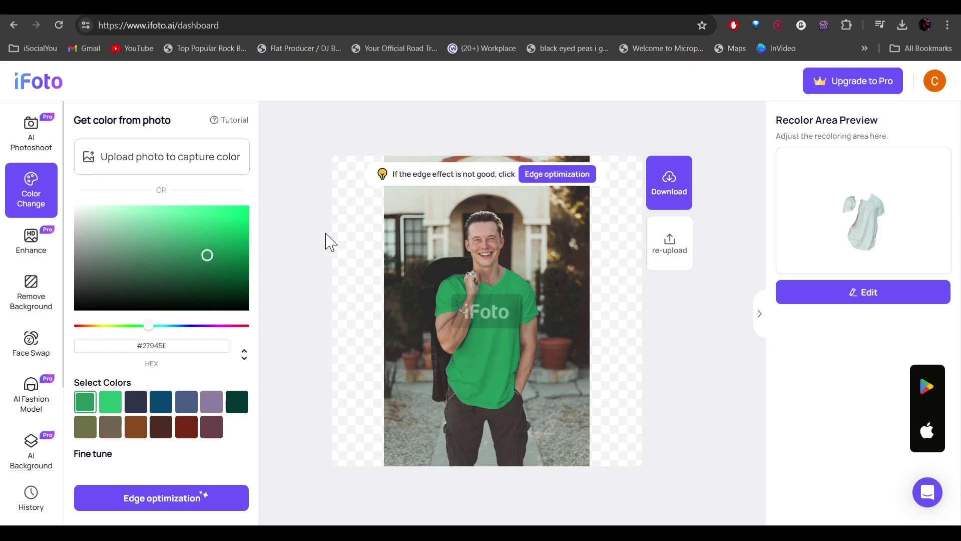
{"action": "left_click", "coordinate": [534, 180]}
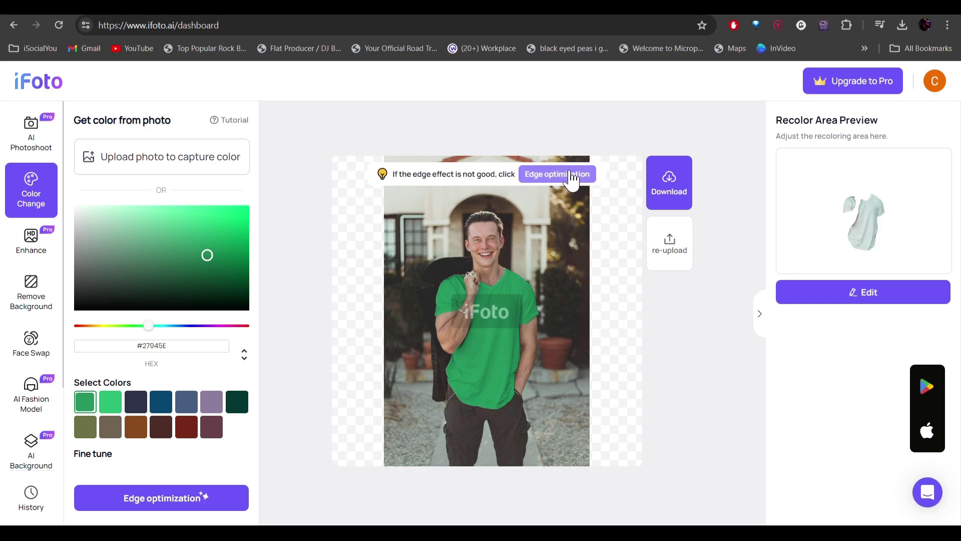
{"action": "left_click", "coordinate": [571, 176]}
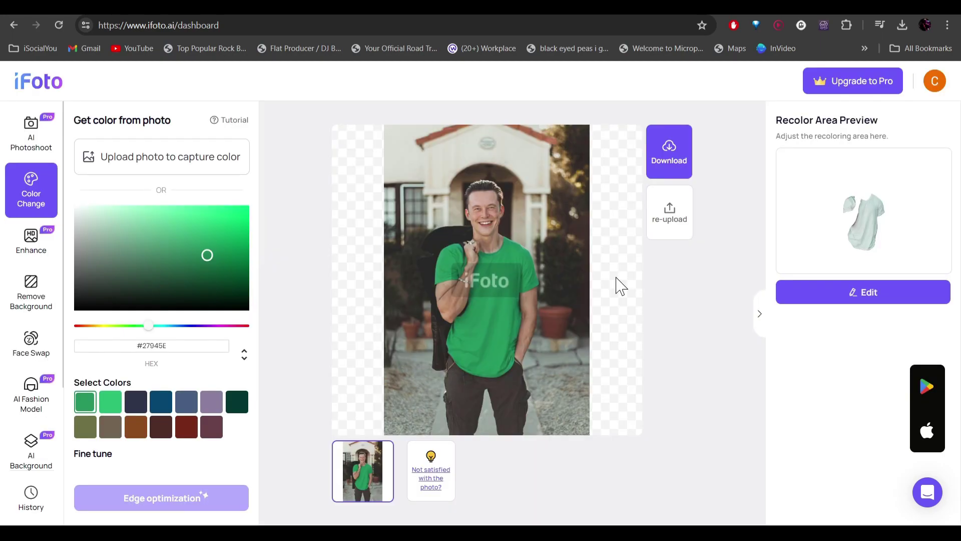
Replace the photo with the woman in a sports bra and recolour the bra bright green.
{"action": "left_click", "coordinate": [671, 211]}
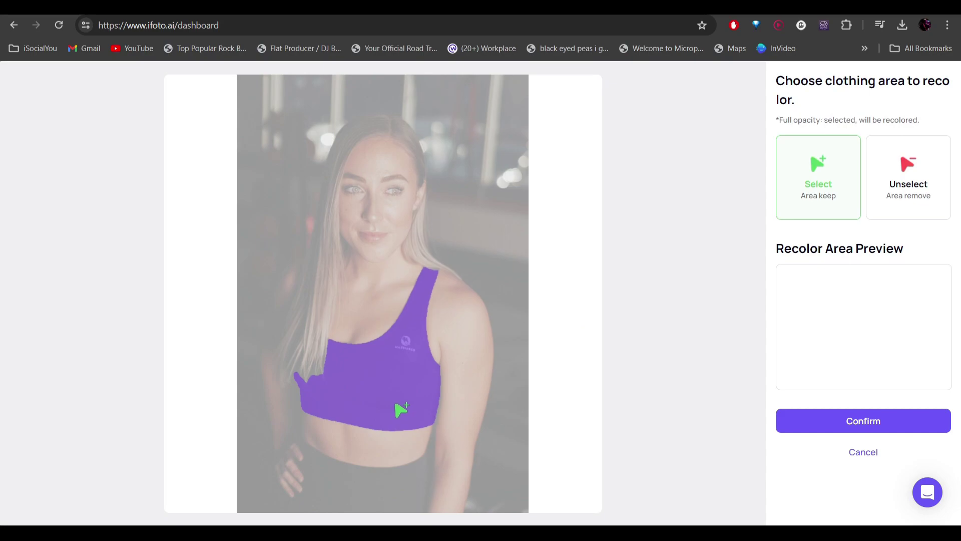
{"action": "left_click", "coordinate": [399, 407]}
{"action": "left_click", "coordinate": [776, 429]}
{"action": "left_click_drag", "start_coordinate": [194, 306], "coordinate": [245, 238]}
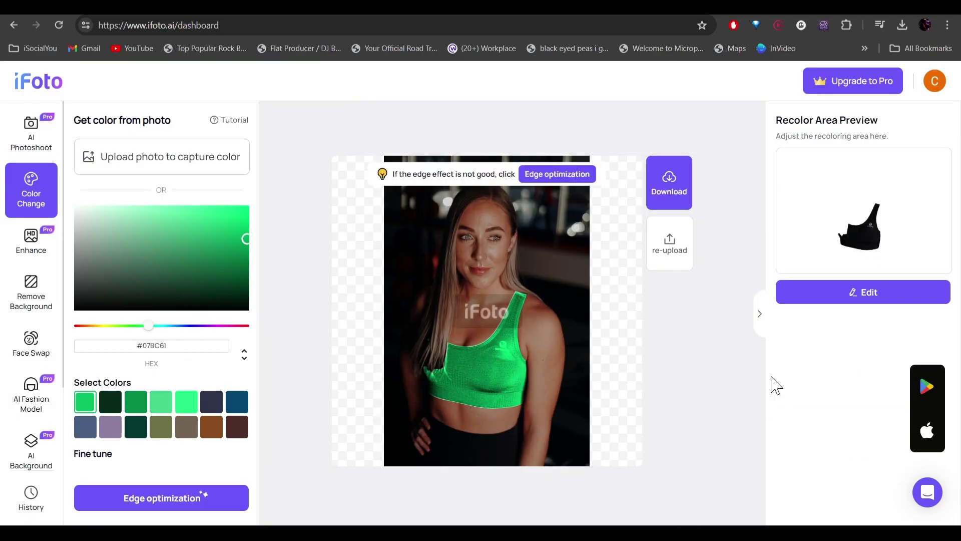
Add the woman's hair to the green recolour and refine the edges.
{"action": "left_click", "coordinate": [862, 295]}
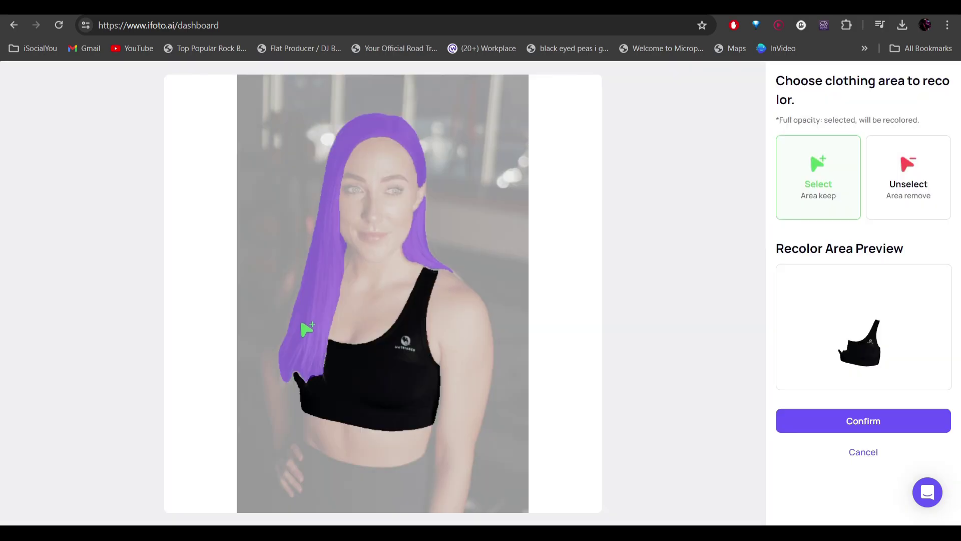
{"action": "left_click", "coordinate": [302, 330]}
{"action": "left_click", "coordinate": [889, 427]}
{"action": "left_click", "coordinate": [546, 175]}
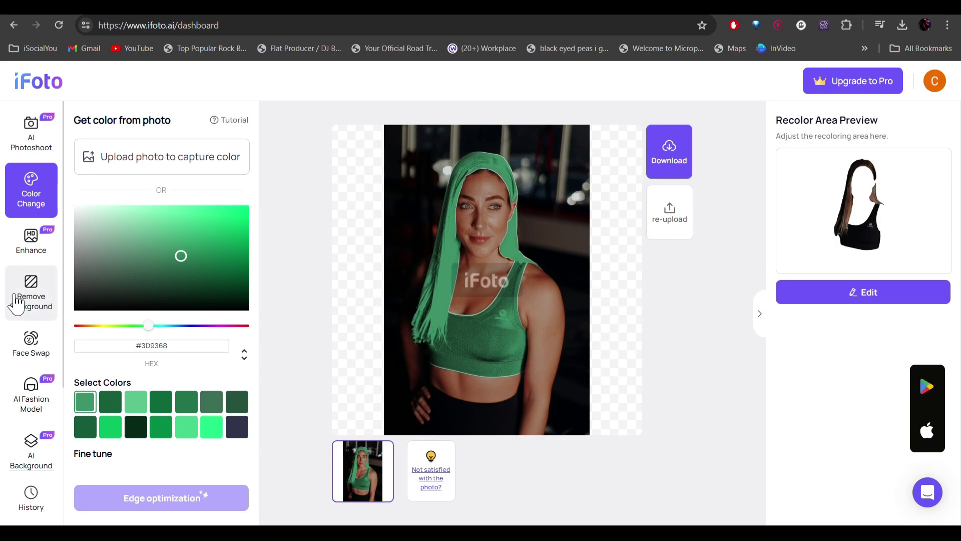
In Remove Background, upload the new photo of the woman in black sportswear.
{"action": "left_click", "coordinate": [17, 303]}
{"action": "left_click", "coordinate": [770, 190]}
{"action": "left_click", "coordinate": [475, 373]}
{"action": "key", "text": "Escape"}
{"action": "left_click", "coordinate": [432, 378]}
{"action": "left_click", "coordinate": [332, 148]}
{"action": "left_click", "coordinate": [372, 267]}
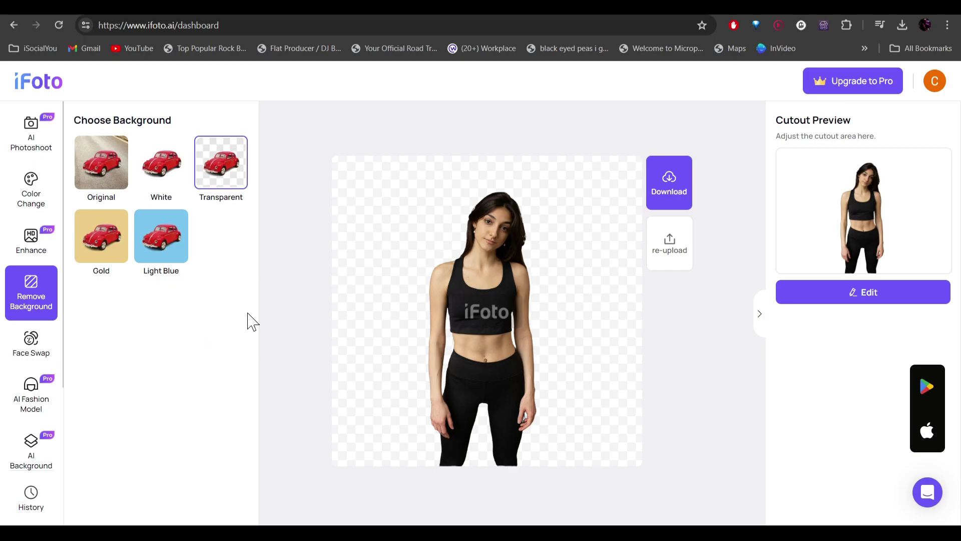
Try White and Light Blue backgrounds, then settle on Transparent.
{"action": "left_click", "coordinate": [161, 166]}
{"action": "left_click", "coordinate": [161, 245]}
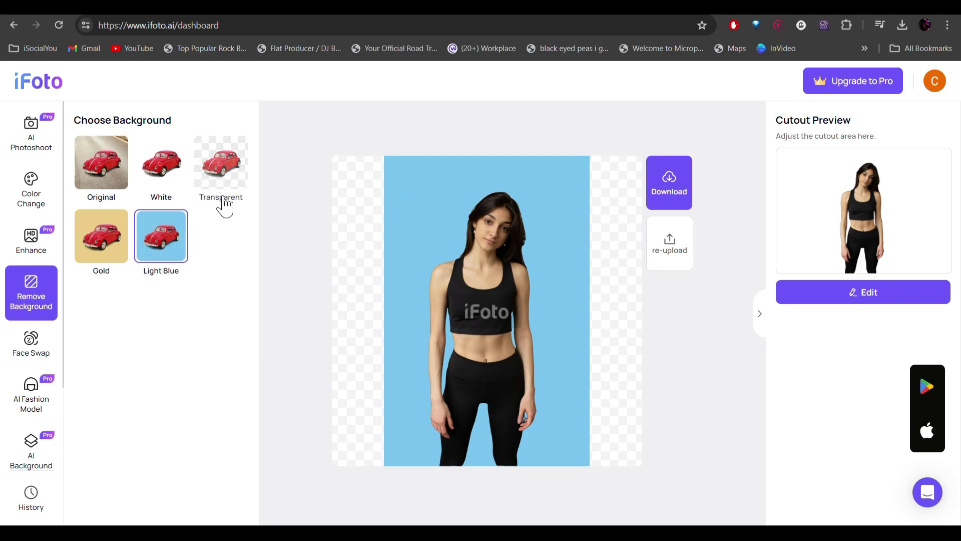
{"action": "left_click", "coordinate": [228, 175]}
Generate a Seaside model background behind the woman and view the second result.
{"action": "left_click", "coordinate": [30, 453]}
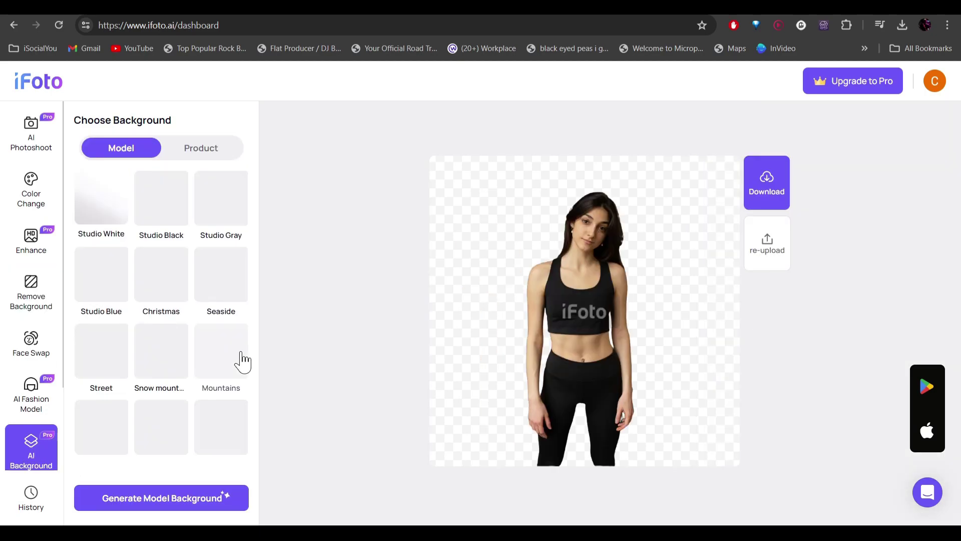
{"action": "left_click", "coordinate": [207, 285]}
{"action": "left_click", "coordinate": [170, 500]}
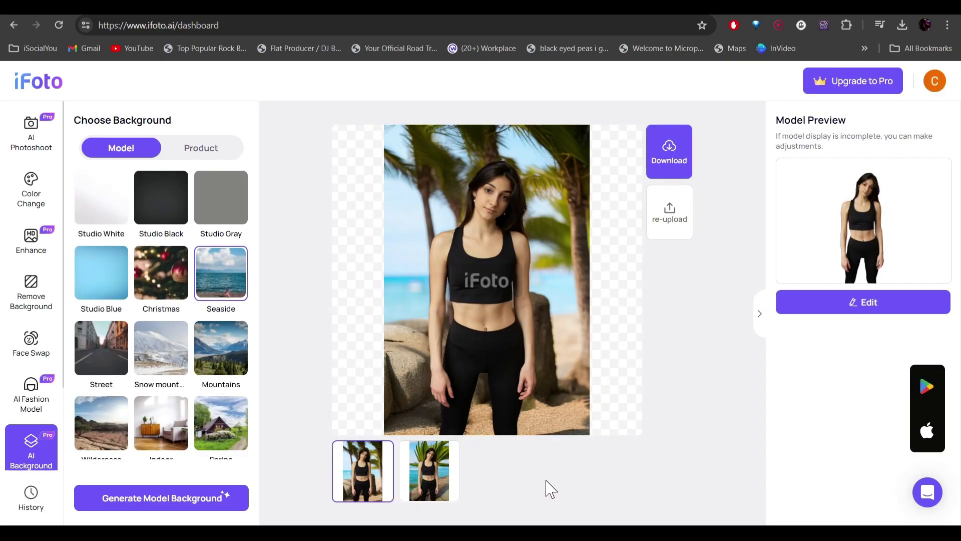
{"action": "left_click", "coordinate": [428, 478]}
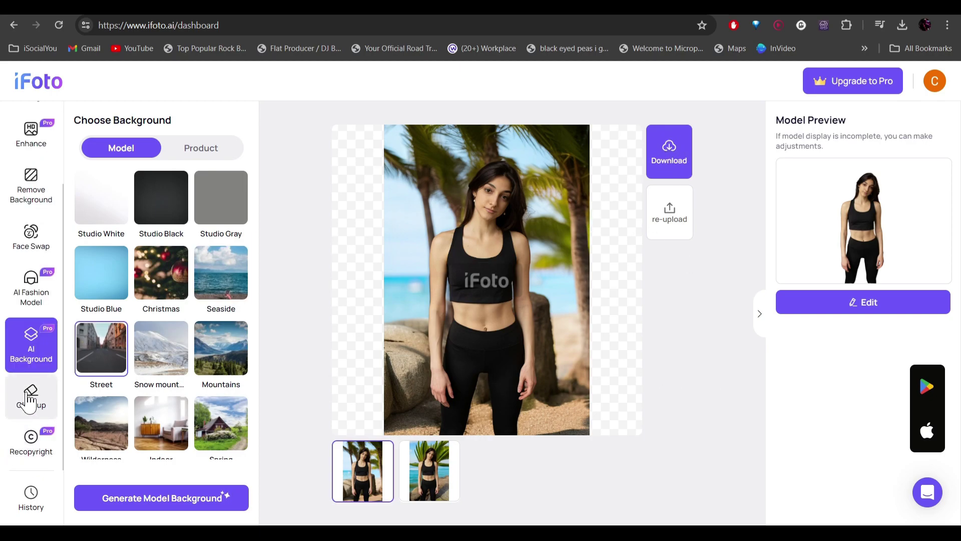
In Cleanup, load the woman-on-grass photo and erase the bottle and strap.
{"action": "left_click", "coordinate": [29, 398]}
{"action": "left_click", "coordinate": [763, 248]}
{"action": "left_click", "coordinate": [397, 376]}
{"action": "left_click", "coordinate": [193, 125]}
{"action": "key", "text": "Return"}
{"action": "mouse_move", "coordinate": [652, 334]}
{"action": "left_mouse_down"}
{"action": "mouse_move", "coordinate": [690, 351]}
{"action": "mouse_move", "coordinate": [687, 364]}
{"action": "mouse_move", "coordinate": [634, 354]}
{"action": "mouse_move", "coordinate": [673, 383]}
{"action": "left_mouse_up"}
{"action": "left_click", "coordinate": [183, 207]}
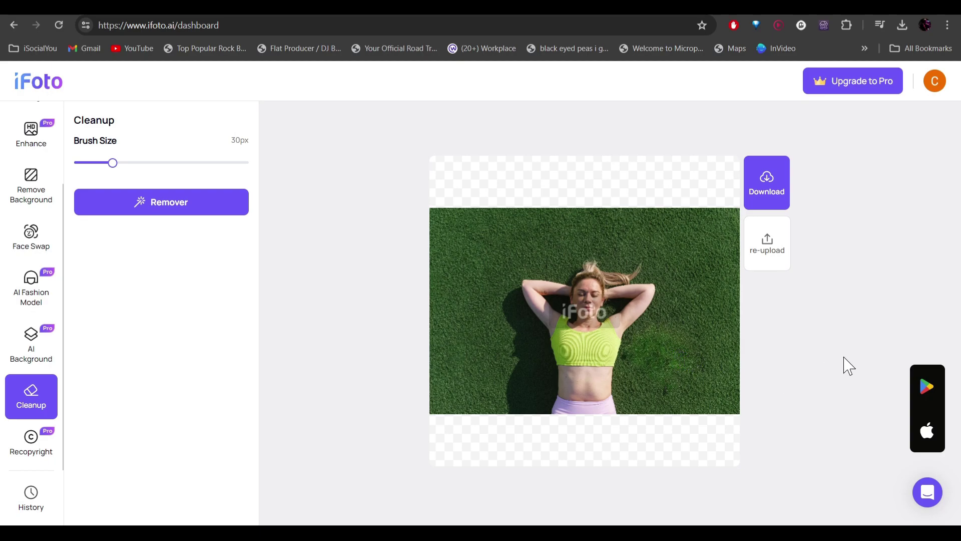